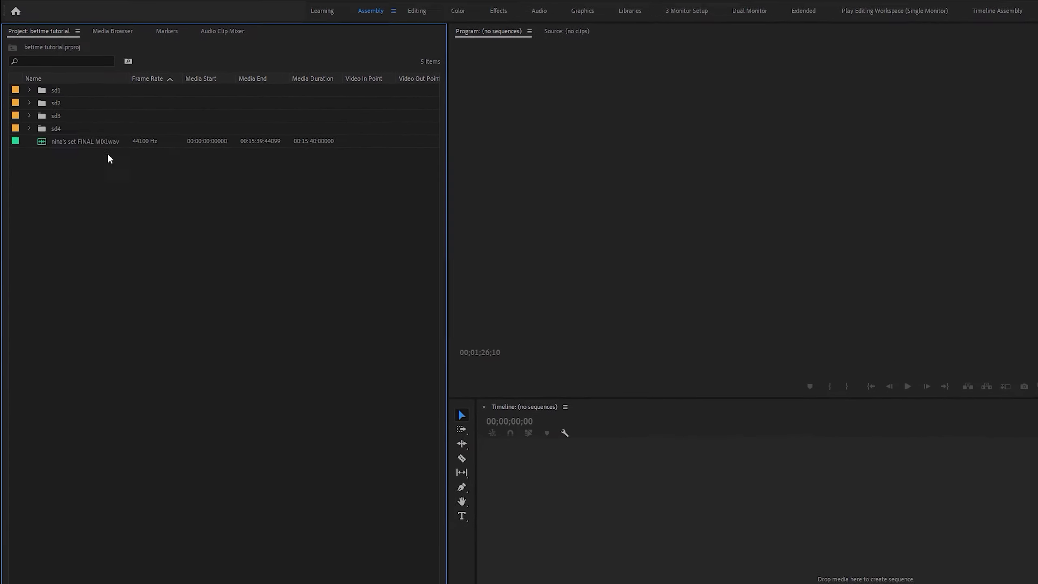
Expand the sd1, sd2, sd3 and sd4 bins in the project to show the footage in each.
{"action": "left_click", "coordinate": [34, 92]}
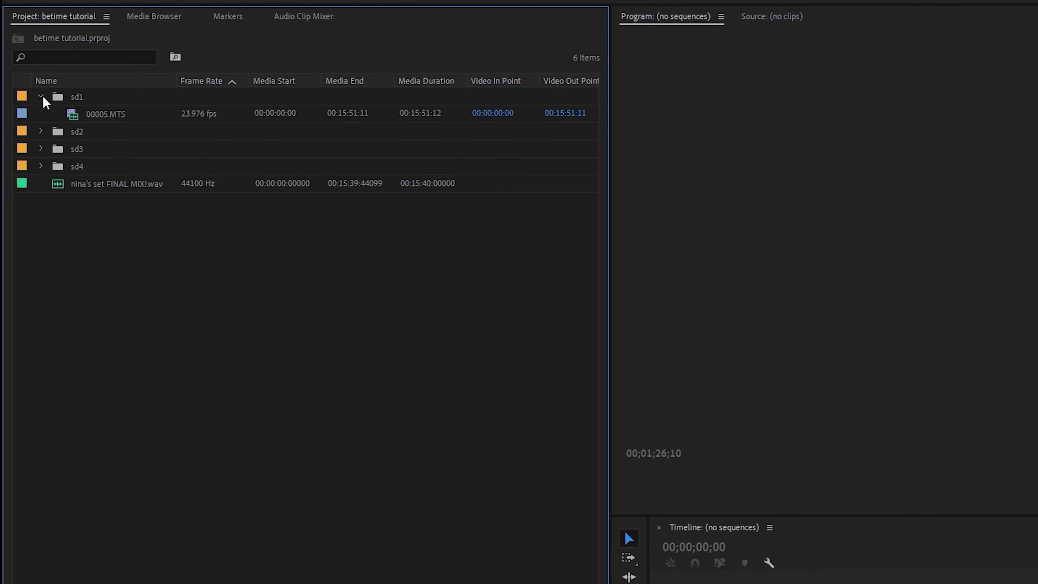
{"action": "left_click", "coordinate": [41, 130]}
{"action": "left_click", "coordinate": [40, 166]}
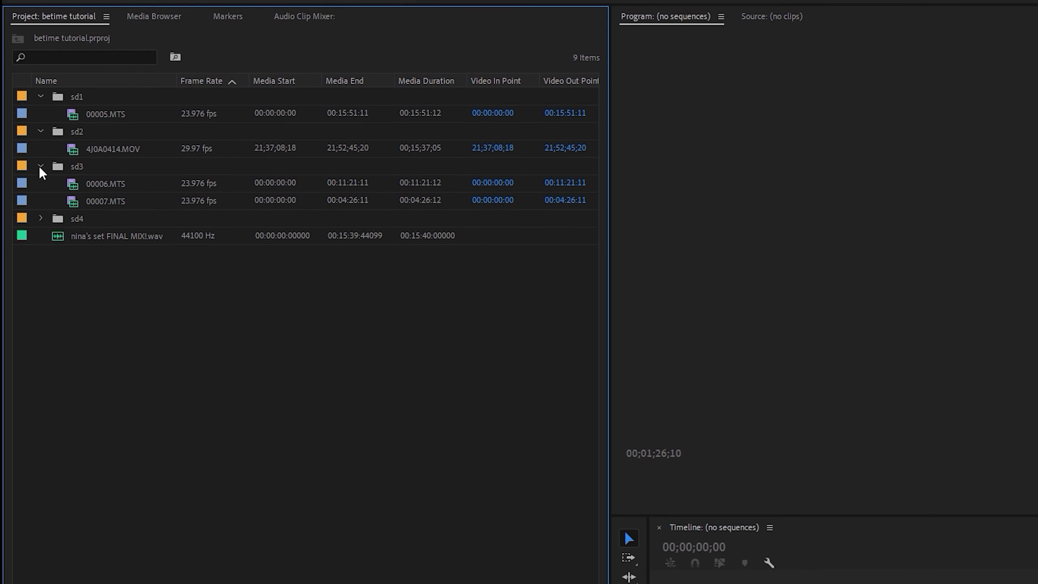
{"action": "left_click", "coordinate": [41, 218]}
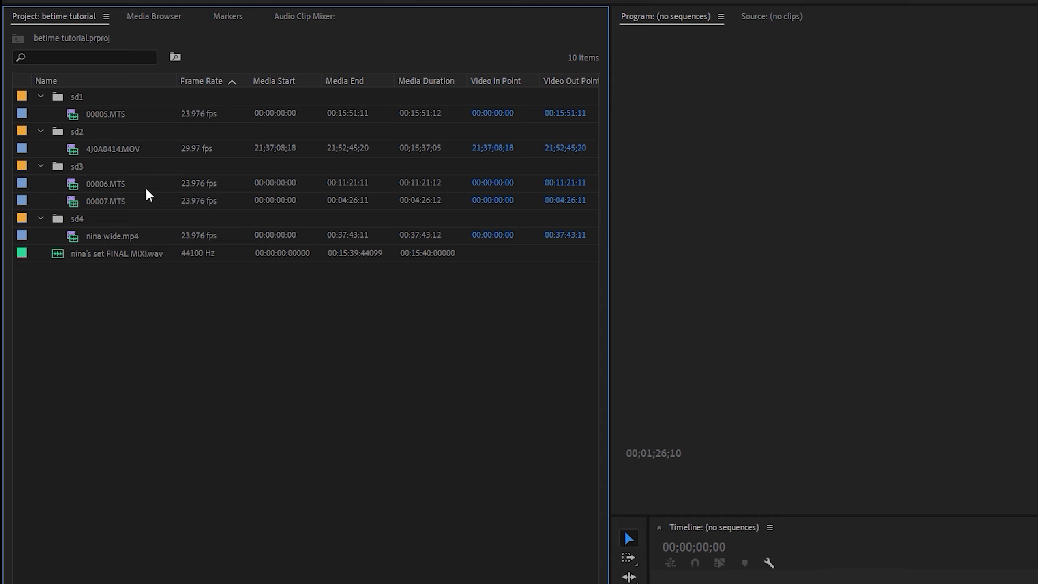
Create a new sequence from the two sd3 clips, 00006.MTS and 00007.MTS, to combine that camera's footage.
{"action": "left_click", "coordinate": [114, 184]}
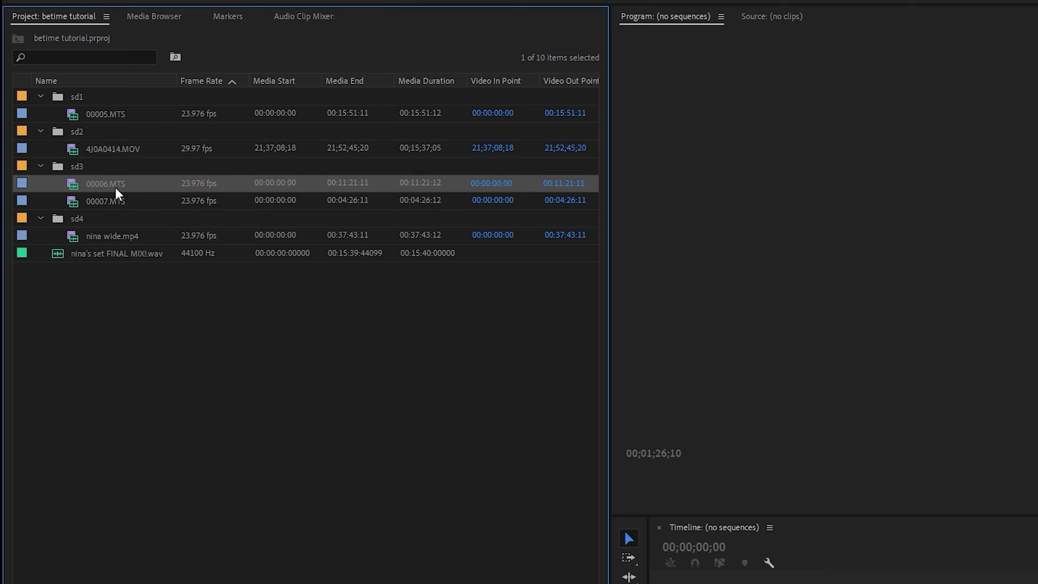
{"action": "left_click", "coordinate": [119, 200], "text": "shift"}
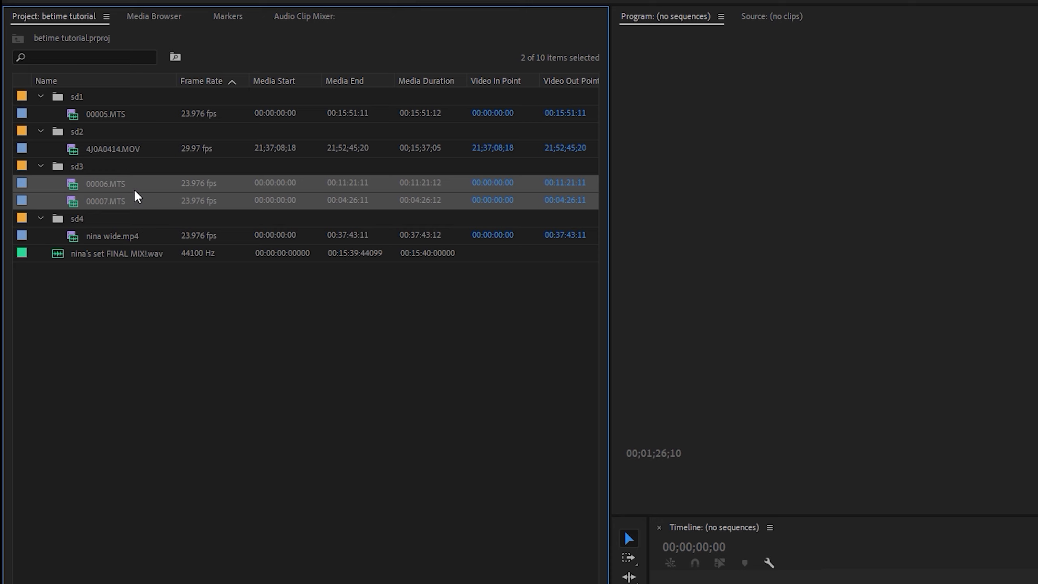
{"action": "right_click", "coordinate": [135, 189]}
{"action": "left_click", "coordinate": [122, 188]}
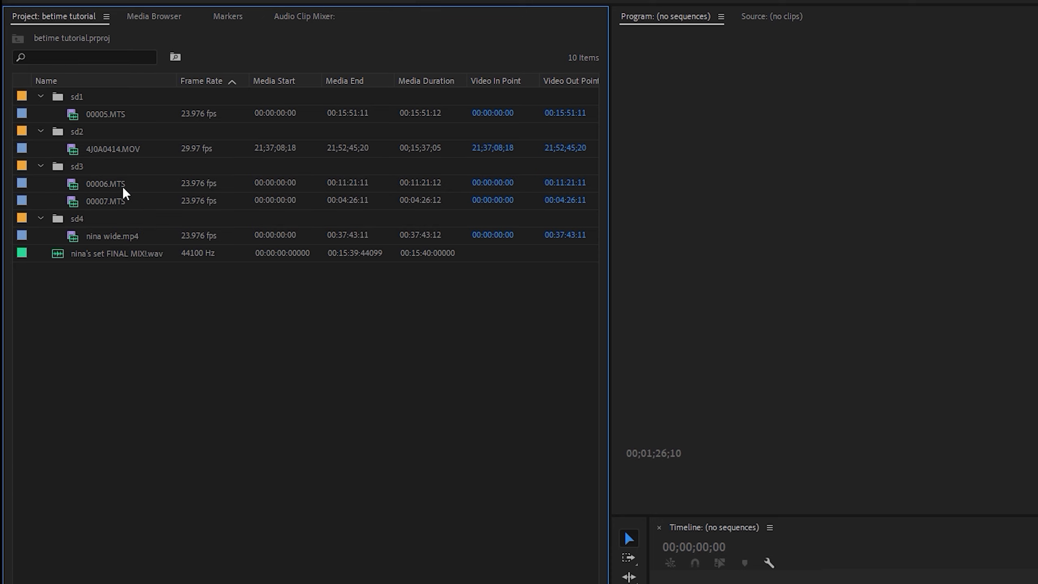
{"action": "left_click", "coordinate": [123, 188]}
{"action": "left_click", "coordinate": [122, 198], "text": "shift"}
{"action": "right_click", "coordinate": [123, 198]}
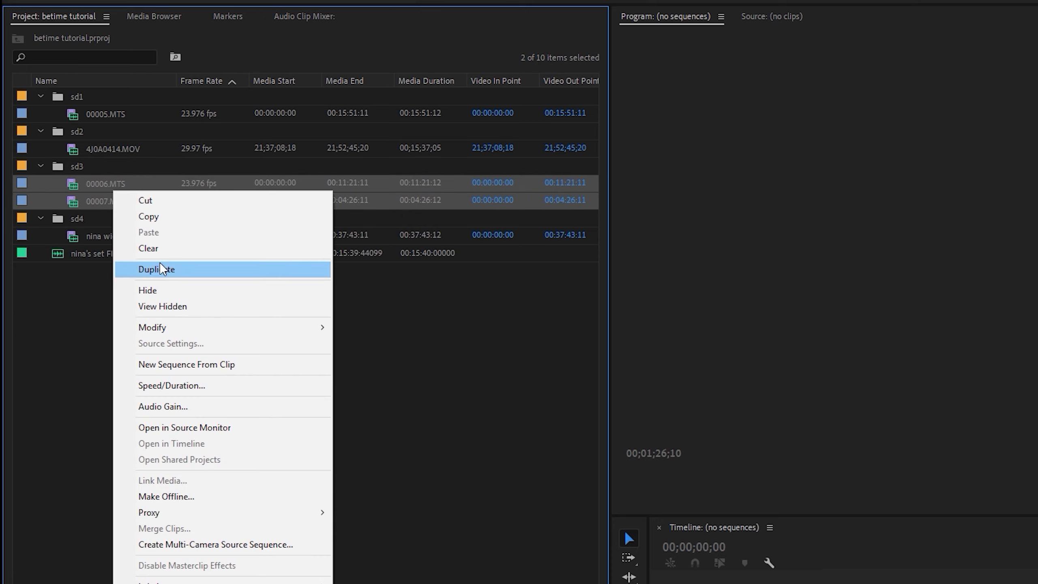
{"action": "left_click", "coordinate": [218, 372]}
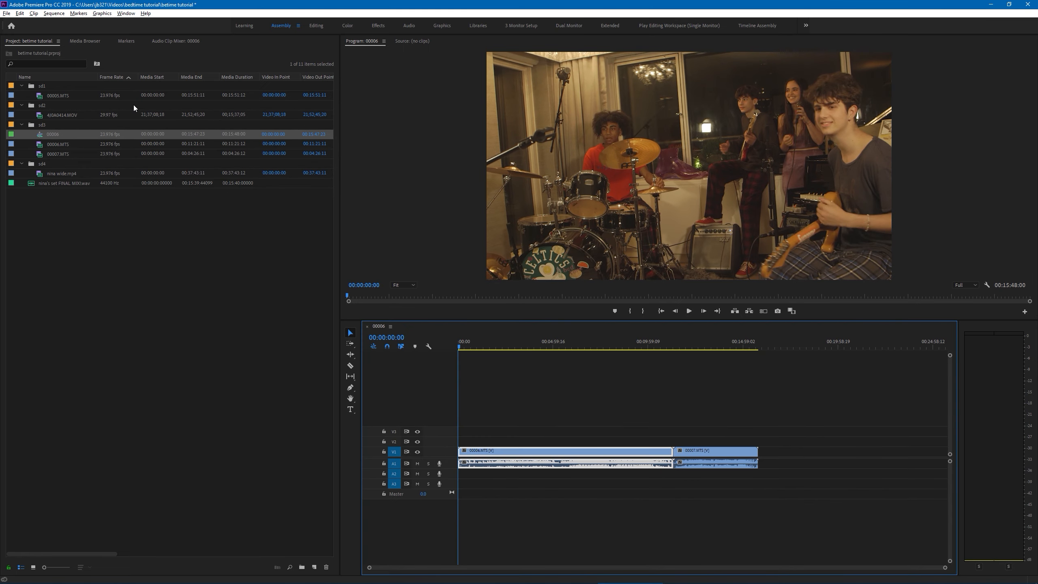
Create a multi-camera source sequence named "mutlicam", synchronized by audio, from 00005.MTS, 4J0A0414.MOV, sequence 00006, nina wide.mp4 and the final mix WAV.
{"action": "left_click", "coordinate": [70, 234]}
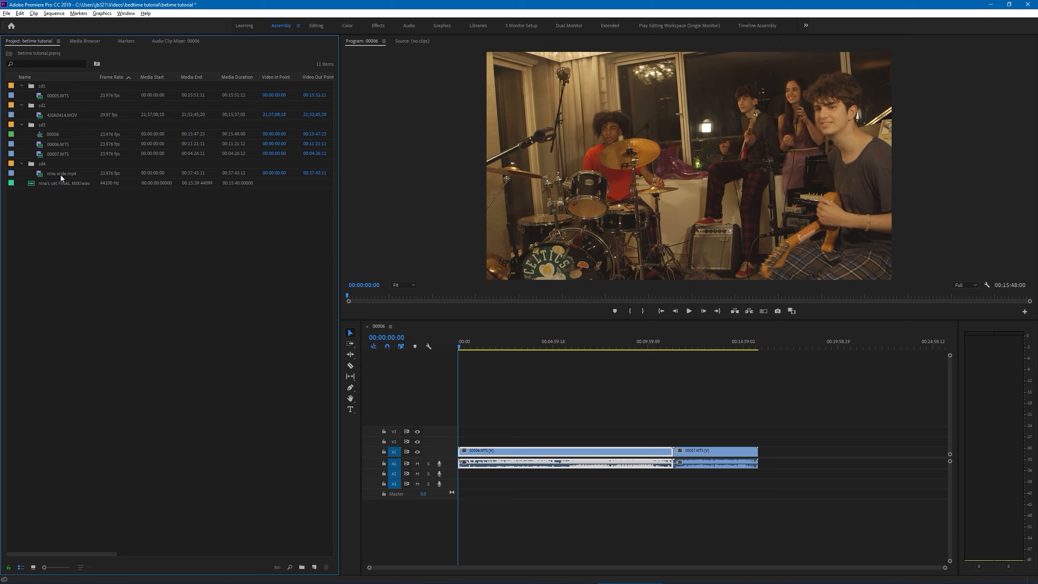
{"action": "left_click", "coordinate": [67, 97]}
{"action": "left_click", "coordinate": [64, 115], "text": "ctrl"}
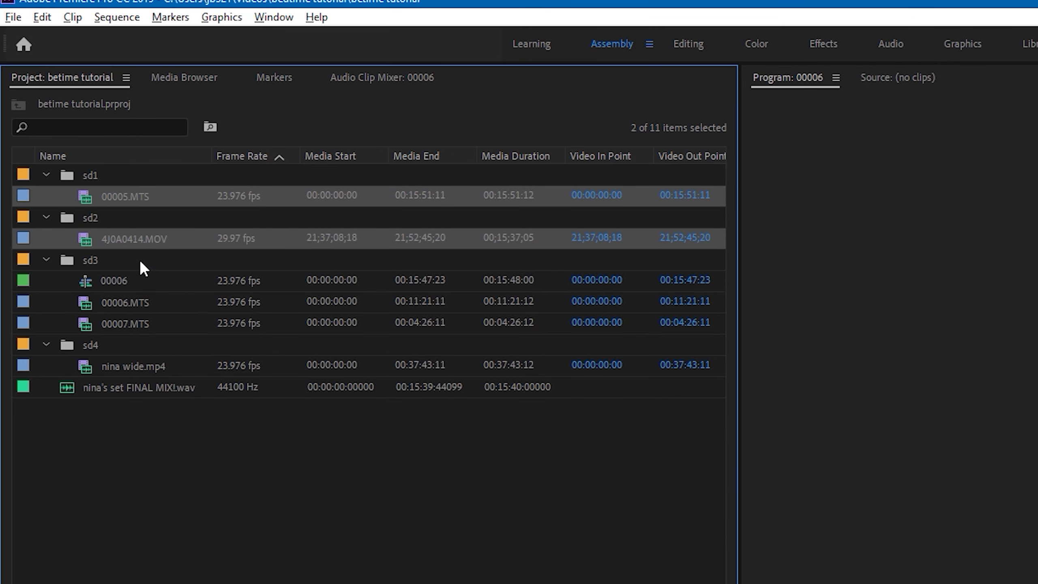
{"action": "left_click", "coordinate": [124, 282], "text": "ctrl"}
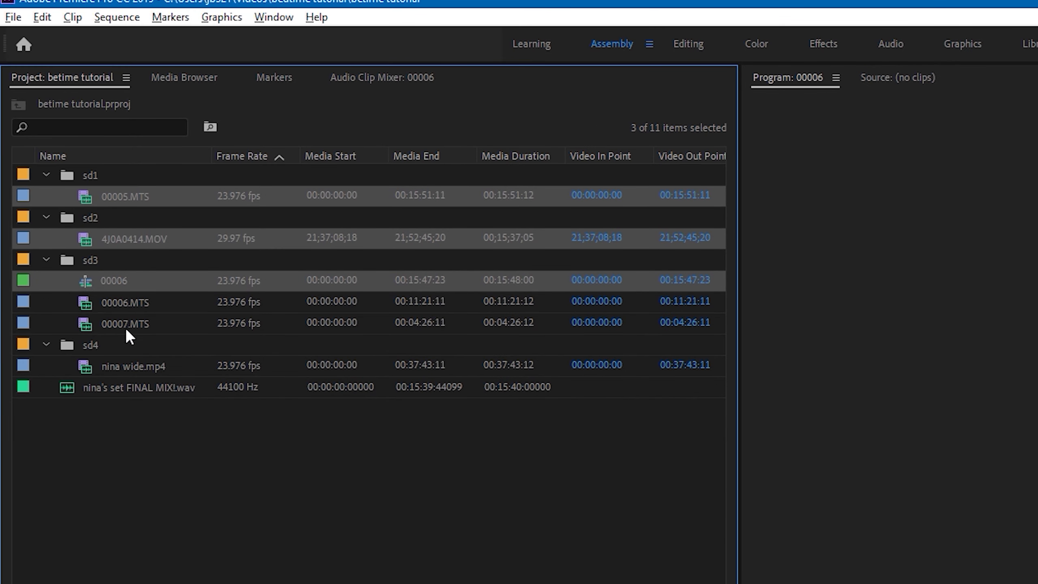
{"action": "left_click", "coordinate": [132, 366], "text": "ctrl"}
{"action": "left_click", "coordinate": [153, 386], "text": "ctrl"}
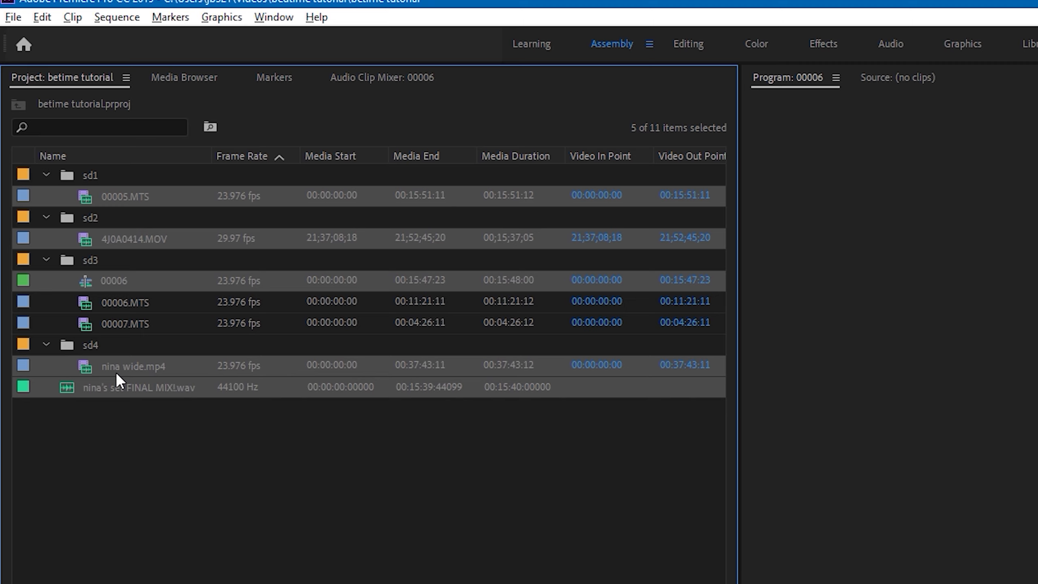
{"action": "right_click", "coordinate": [141, 364]}
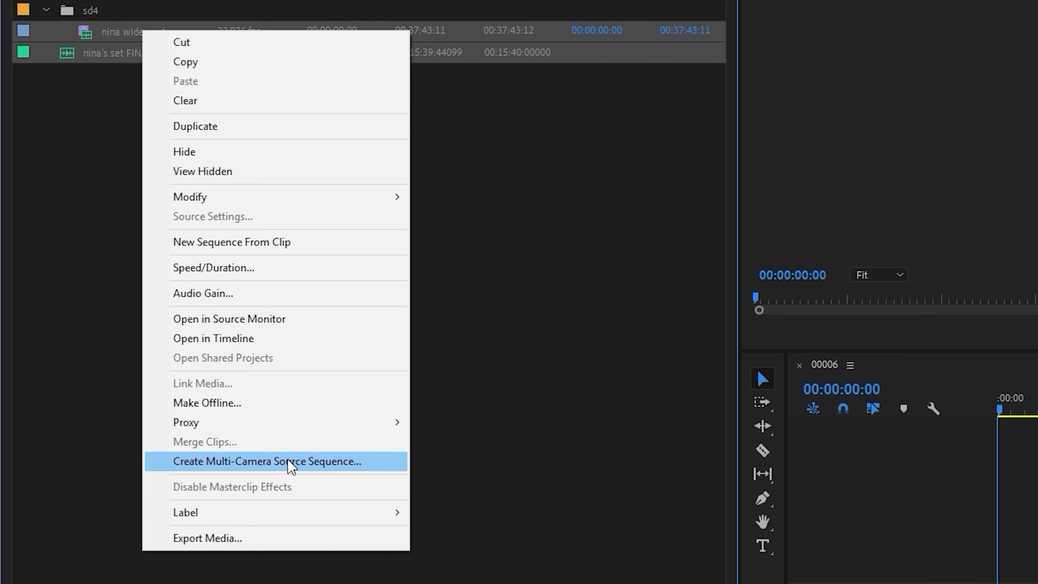
{"action": "left_click", "coordinate": [289, 461]}
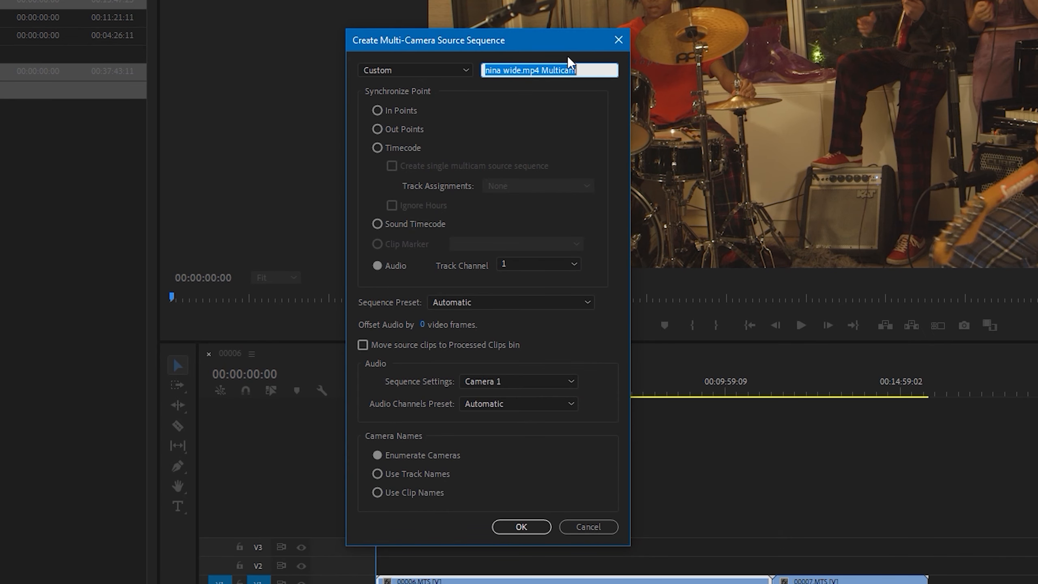
{"action": "type", "text": "mutlicam"}
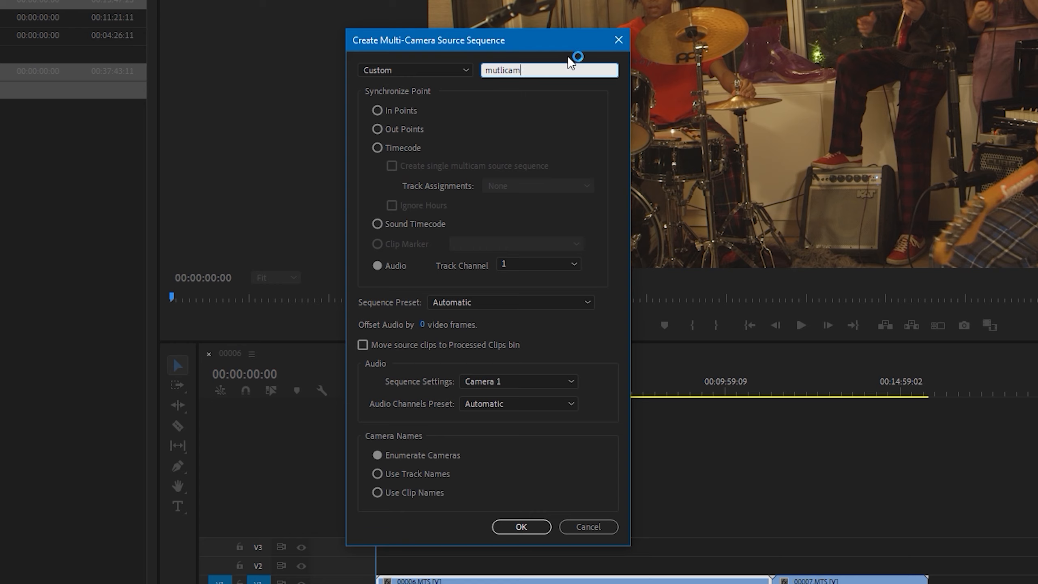
{"action": "left_click", "coordinate": [582, 118]}
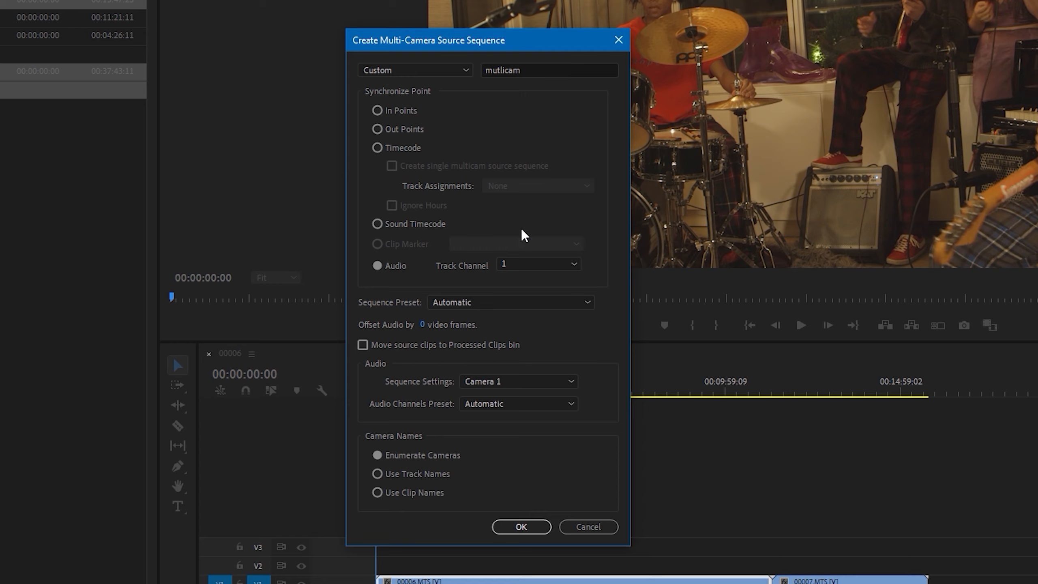
{"action": "left_click", "coordinate": [527, 526]}
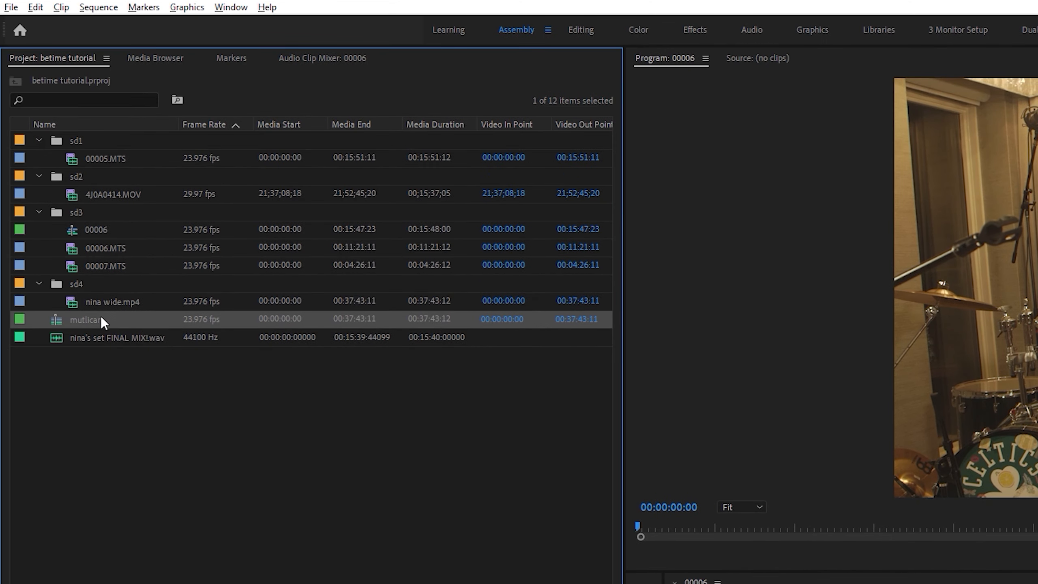
Preview the mutlicam source sequence in the Source monitor, and create a new editing sequence from it.
{"action": "double_click", "coordinate": [100, 319]}
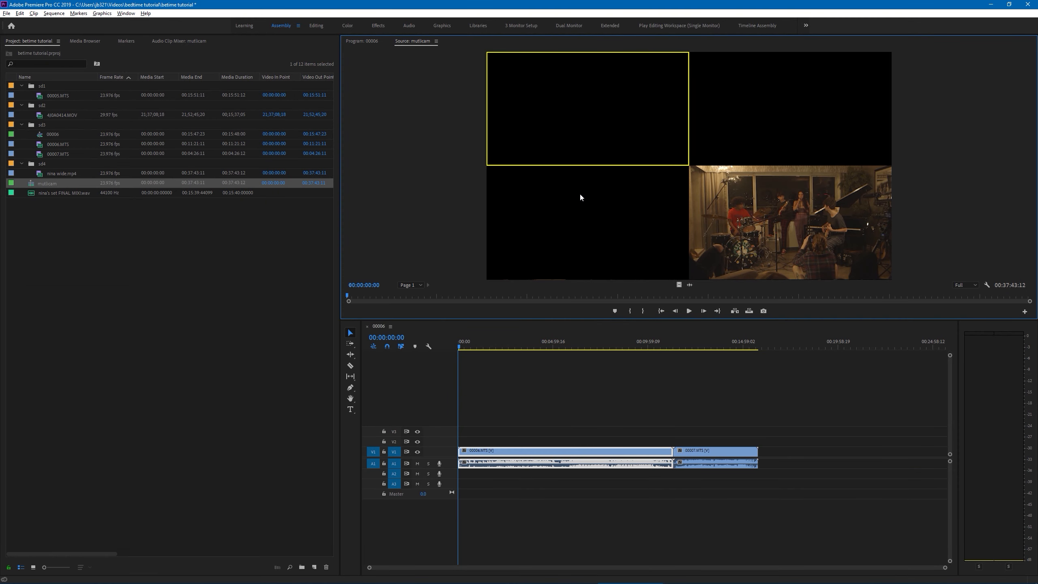
{"action": "left_click_drag", "start_coordinate": [374, 295], "coordinate": [327, 303]}
{"action": "left_click_drag", "start_coordinate": [34, 183], "coordinate": [316, 566]}
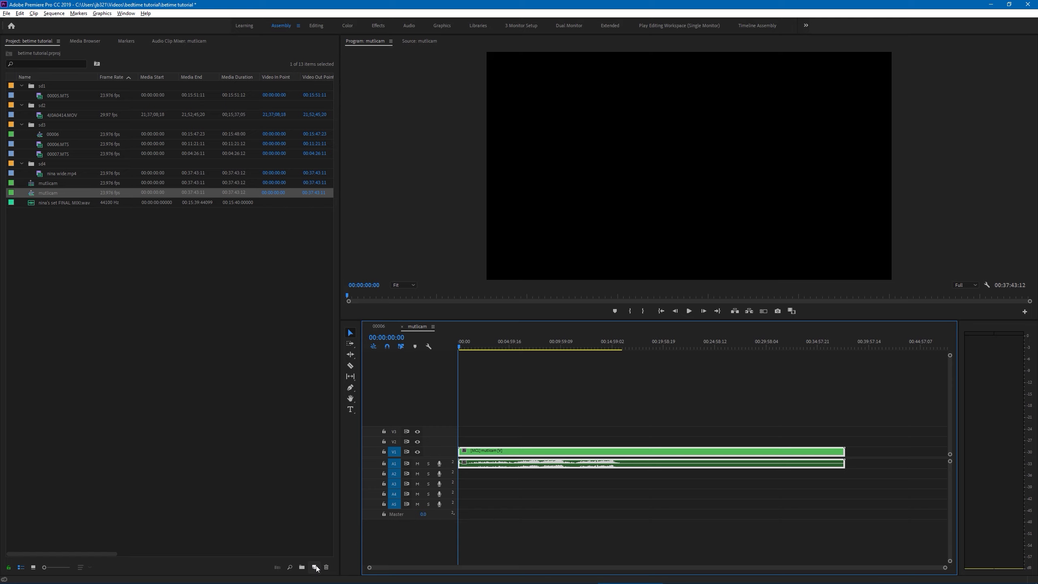
Expand the Video 1 and Audio 1 tracks of the mutlicam sequence and place the playhead at 00:01:55:22.
{"action": "left_click_drag", "start_coordinate": [468, 344], "coordinate": [414, 346]}
{"action": "double_click", "coordinate": [435, 452]}
{"action": "double_click", "coordinate": [447, 468]}
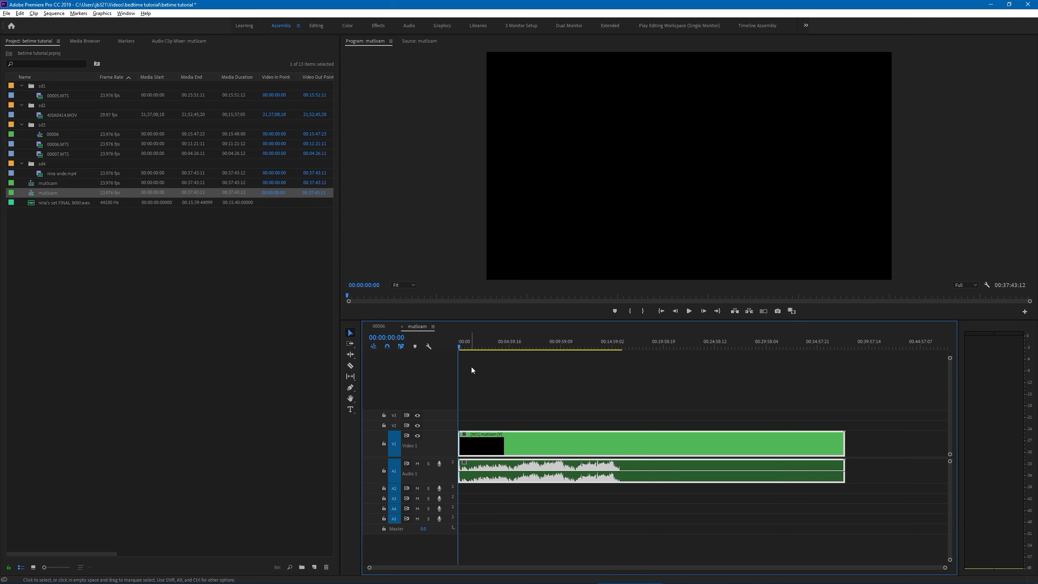
{"action": "left_click", "coordinate": [477, 347]}
{"action": "left_click", "coordinate": [479, 347]}
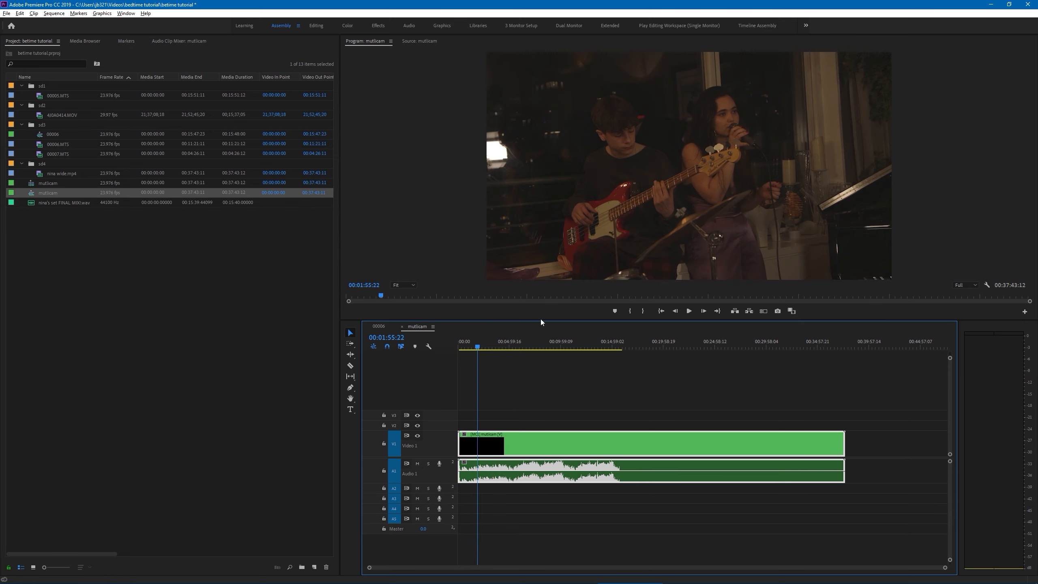
{"action": "left_click", "coordinate": [576, 249]}
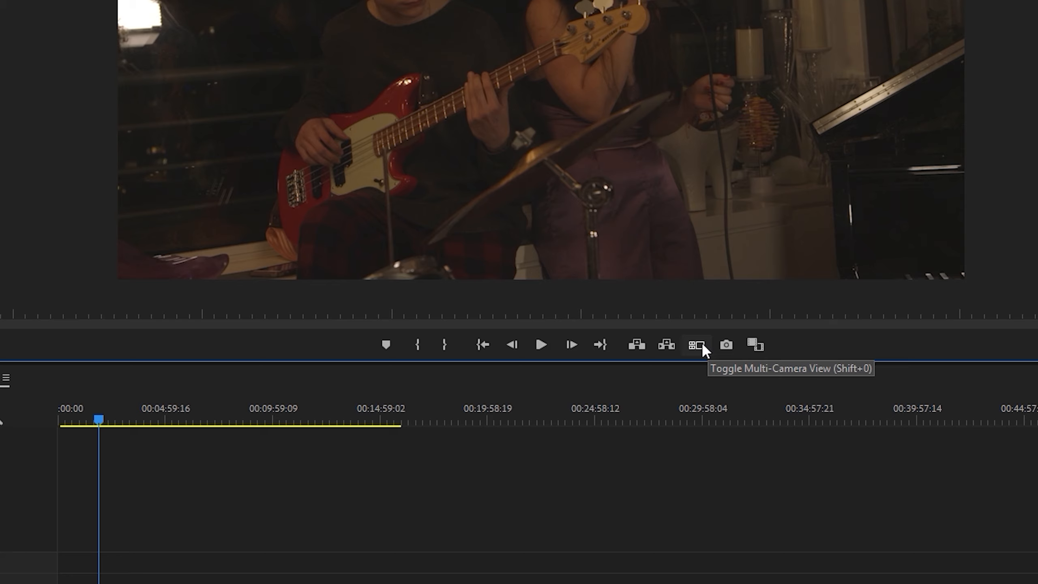
Place the Toggle Multi-Camera View control in the Program monitor's control bar and turn on multi-camera view.
{"action": "key", "text": "ctrl+s"}
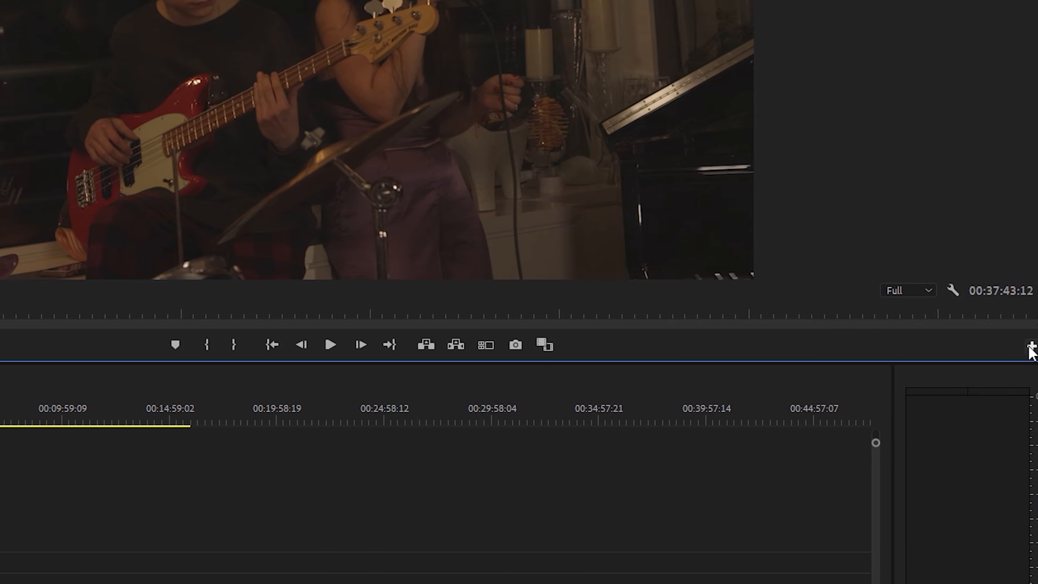
{"action": "left_click", "coordinate": [1013, 346]}
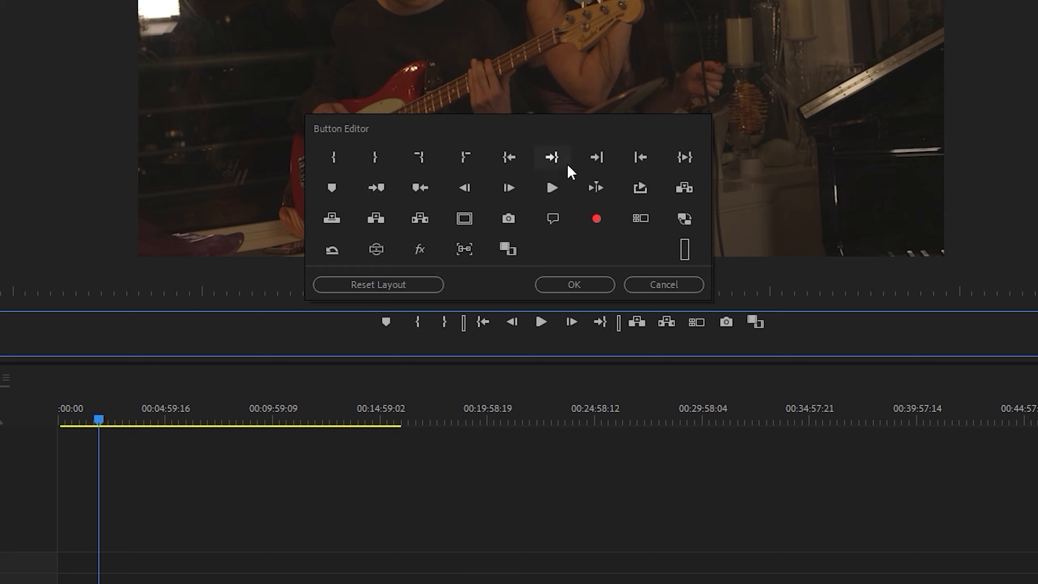
{"action": "left_click_drag", "start_coordinate": [643, 209], "coordinate": [658, 325]}
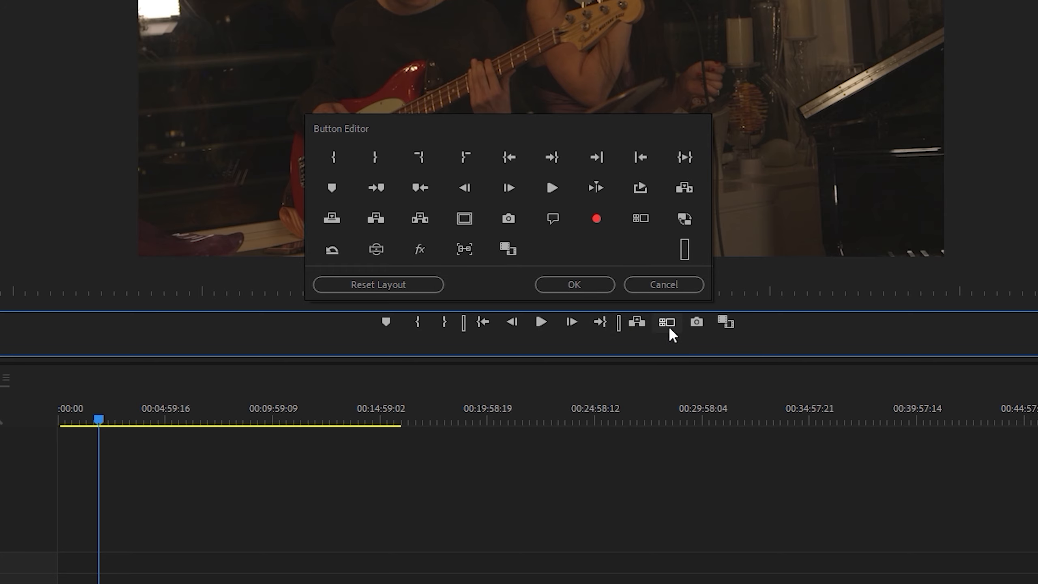
{"action": "left_click", "coordinate": [577, 283]}
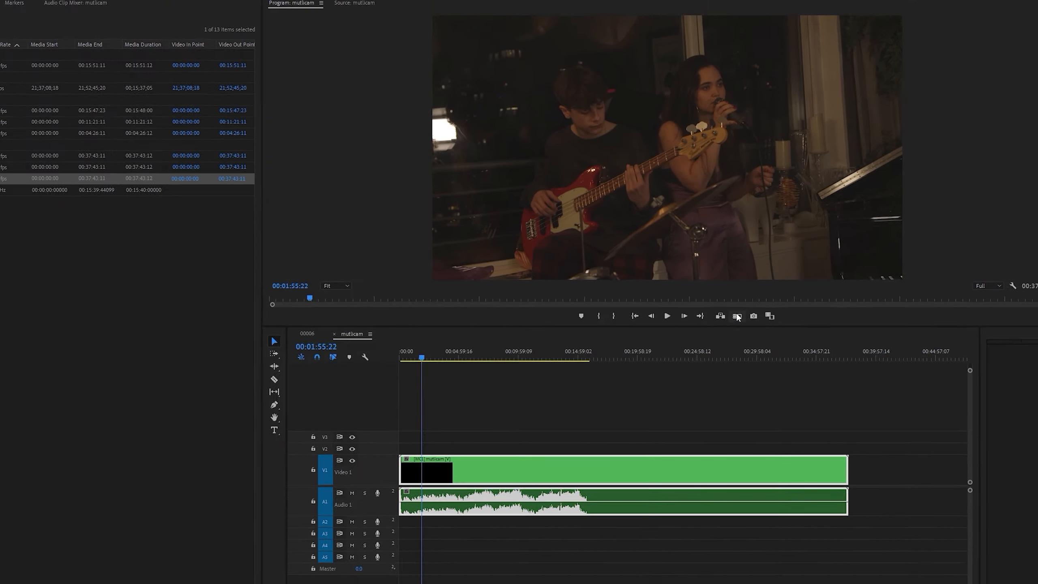
{"action": "left_click", "coordinate": [750, 312]}
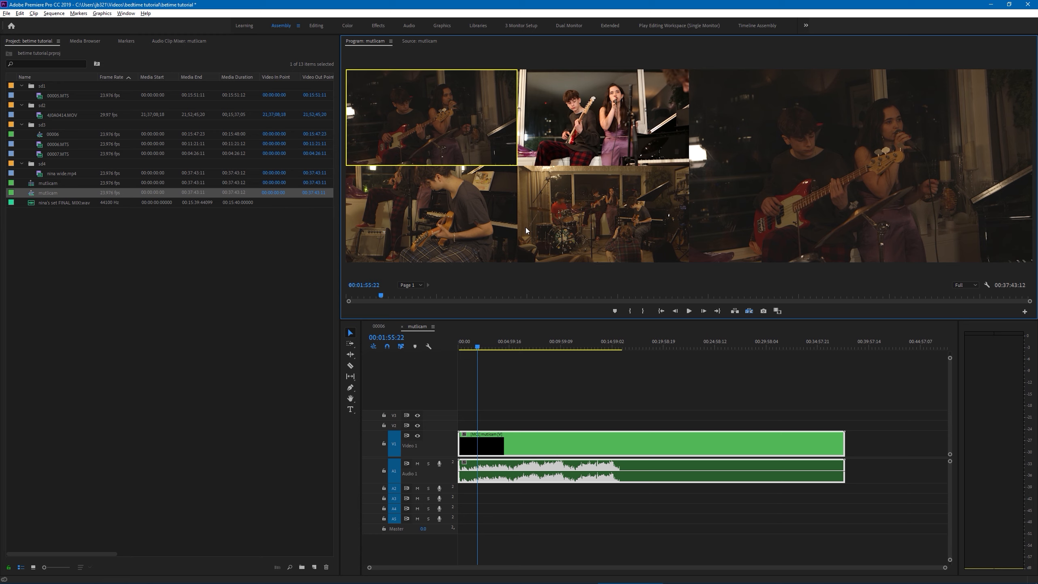
Make the Video 1 track taller and record live camera cuts from about 00:01:15:17, switching to camera 2, camera 3 and camera 4.
{"action": "left_click_drag", "start_coordinate": [438, 431], "coordinate": [440, 417]}
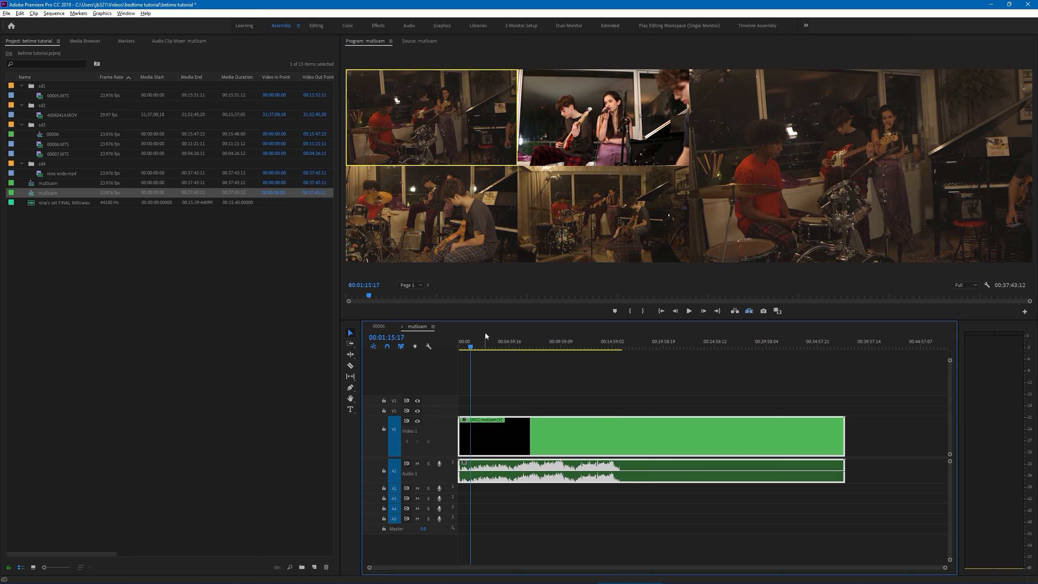
{"action": "key", "text": "space"}
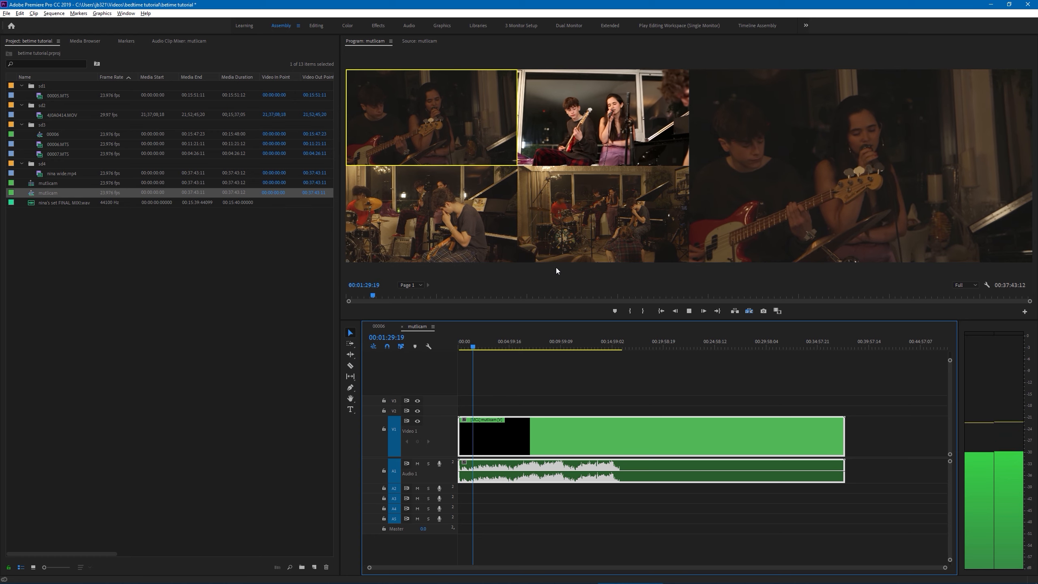
{"action": "key", "text": "2"}
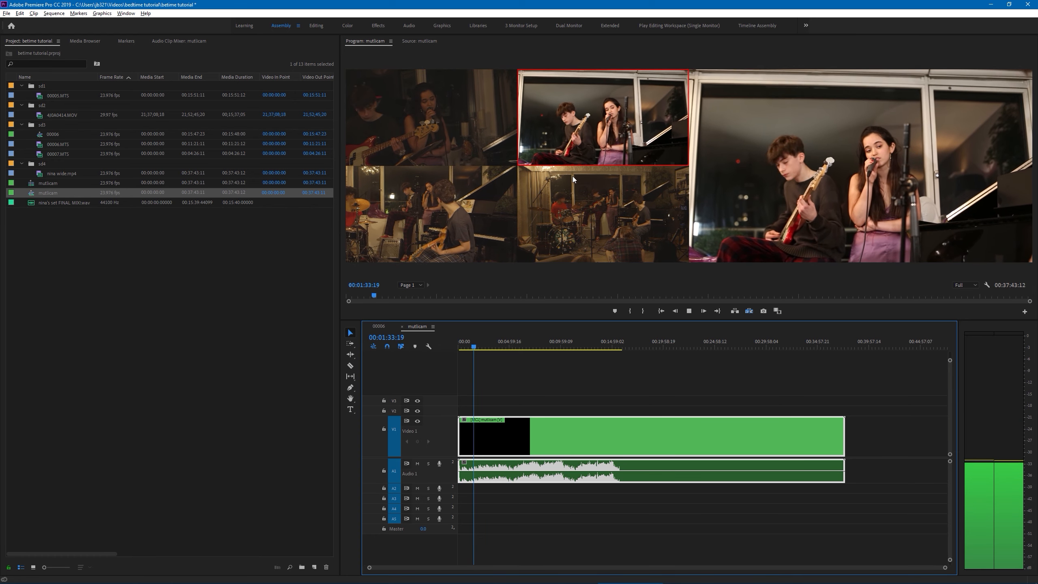
{"action": "key", "text": "3"}
{"action": "left_click", "coordinate": [647, 175]}
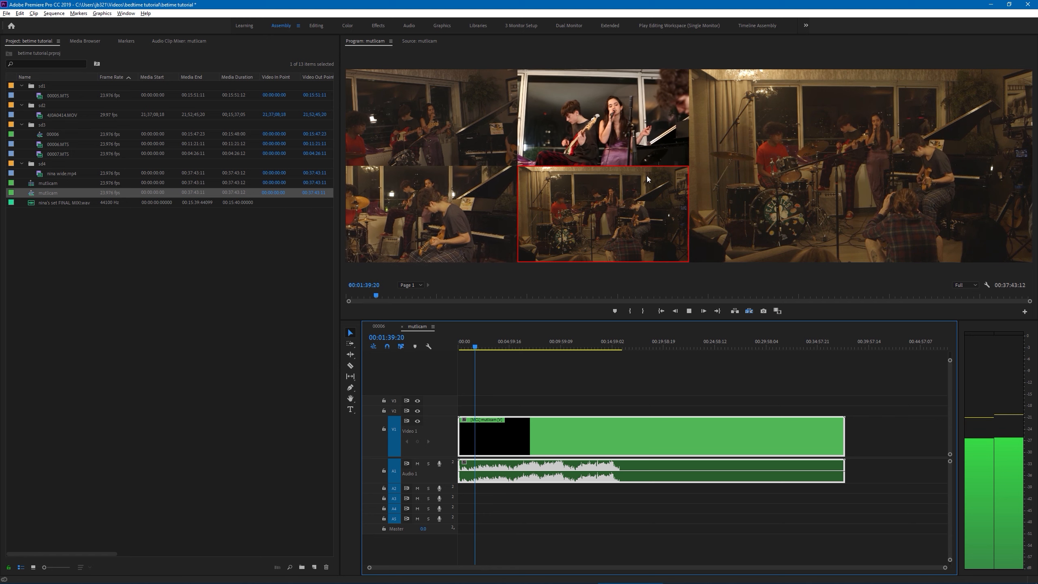
{"action": "key", "text": "space"}
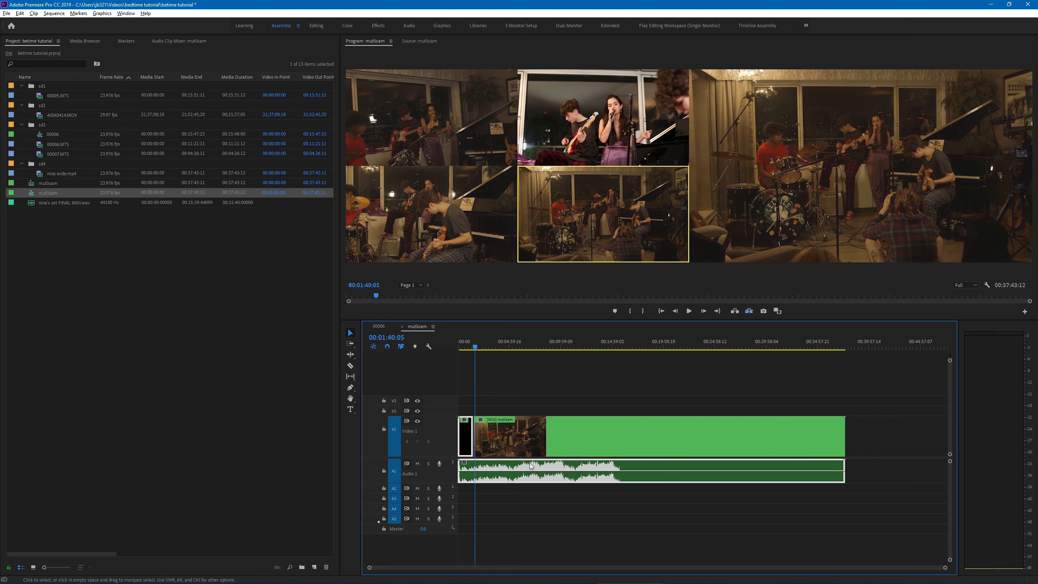
Play back the recorded camera cuts from 00:01:29:05 in a close-up view of the timeline.
{"action": "left_click_drag", "start_coordinate": [945, 567], "coordinate": [518, 567]}
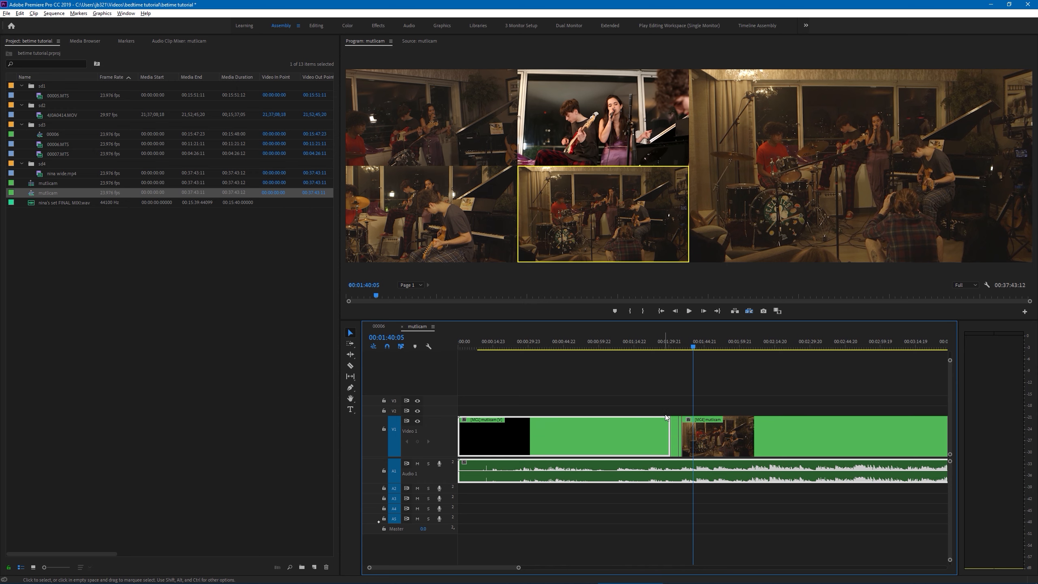
{"action": "left_click_drag", "start_coordinate": [678, 345], "coordinate": [667, 347]}
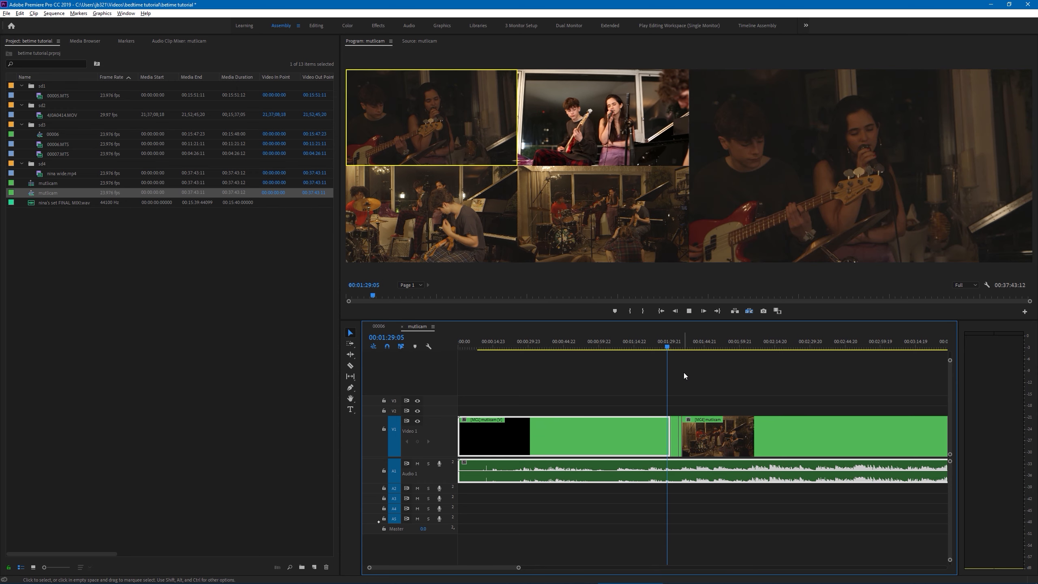
{"action": "key", "text": "space"}
{"action": "key", "text": "2"}
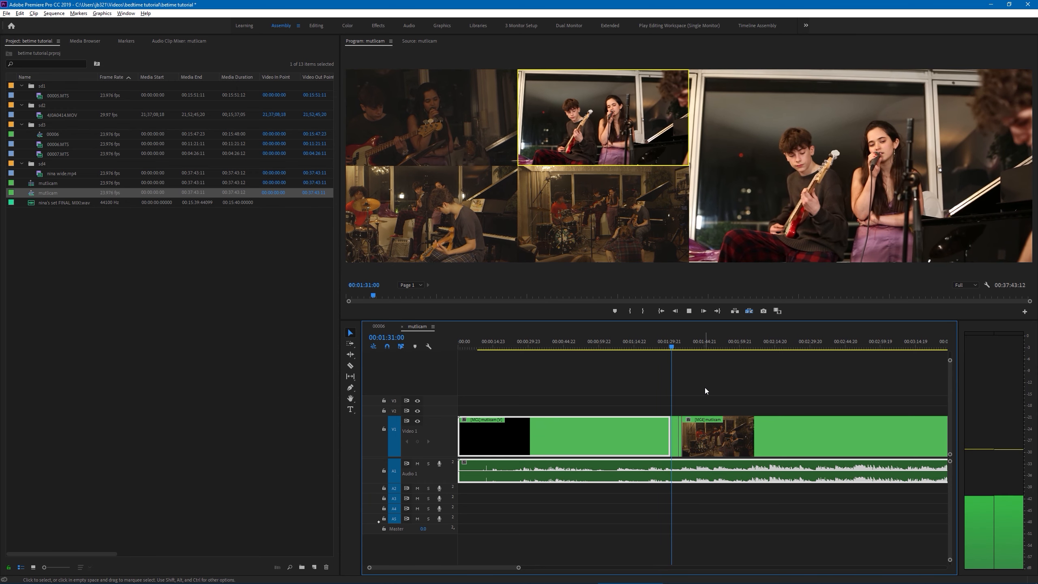
Stop playback and try camera 3 and camera 1 on the short clip at 00:01:32:13, finishing on camera 2.
{"action": "key", "text": "space"}
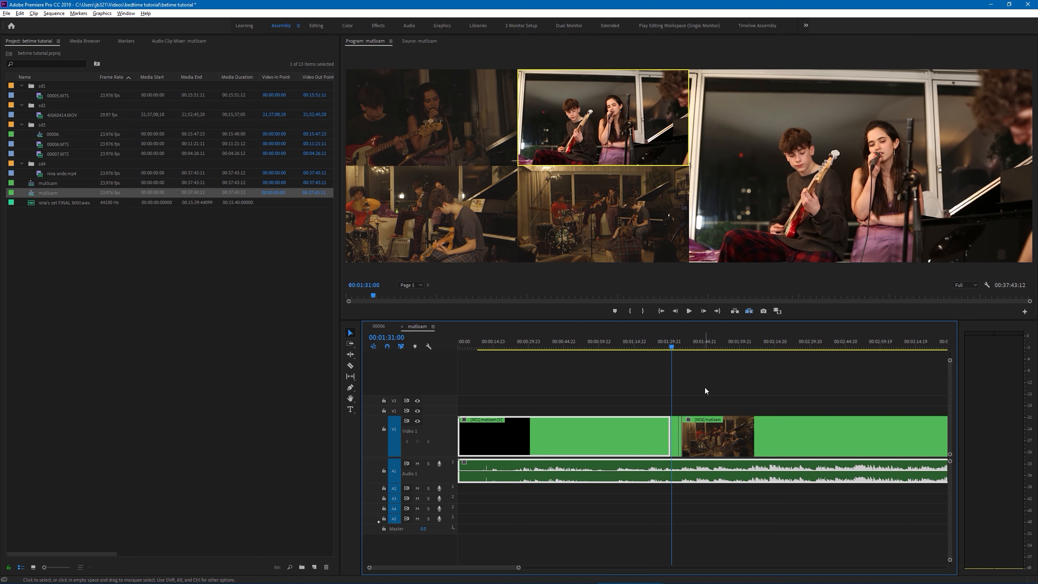
{"action": "left_click_drag", "start_coordinate": [518, 567], "coordinate": [589, 566]}
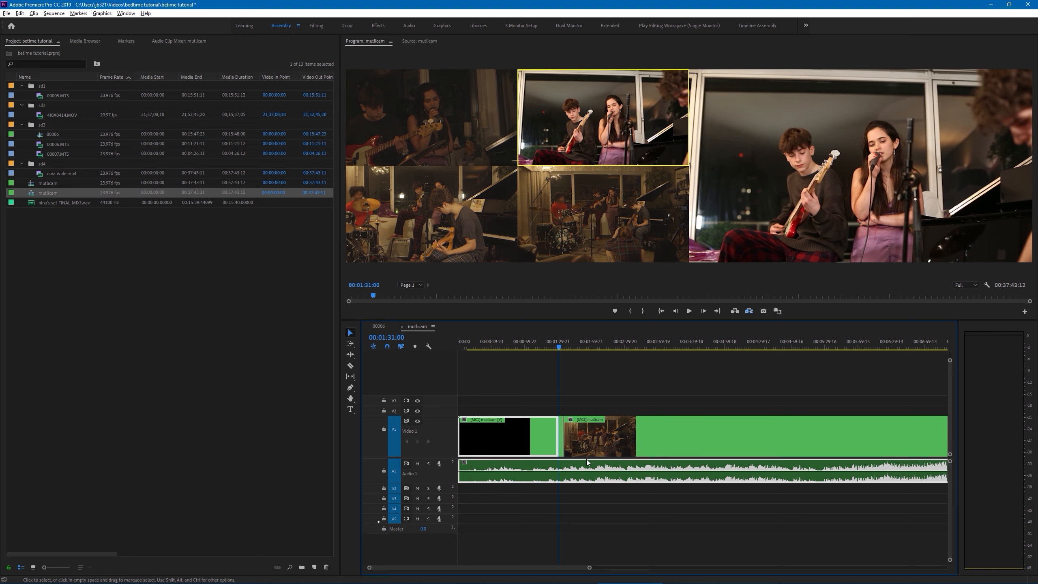
{"action": "left_click_drag", "start_coordinate": [588, 567], "coordinate": [525, 554]}
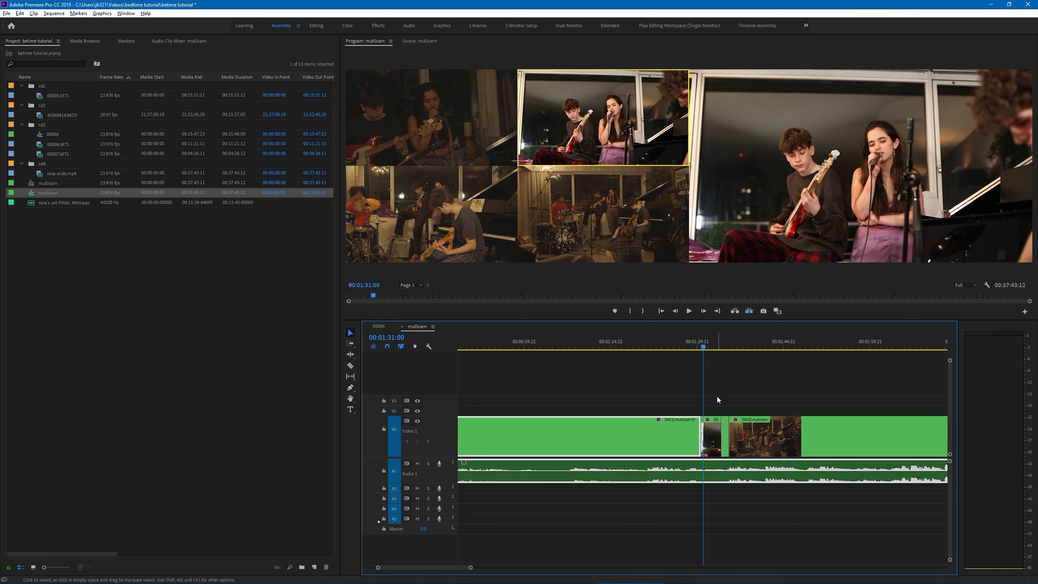
{"action": "left_click_drag", "start_coordinate": [705, 346], "coordinate": [713, 407]}
{"action": "left_click", "coordinate": [707, 442]}
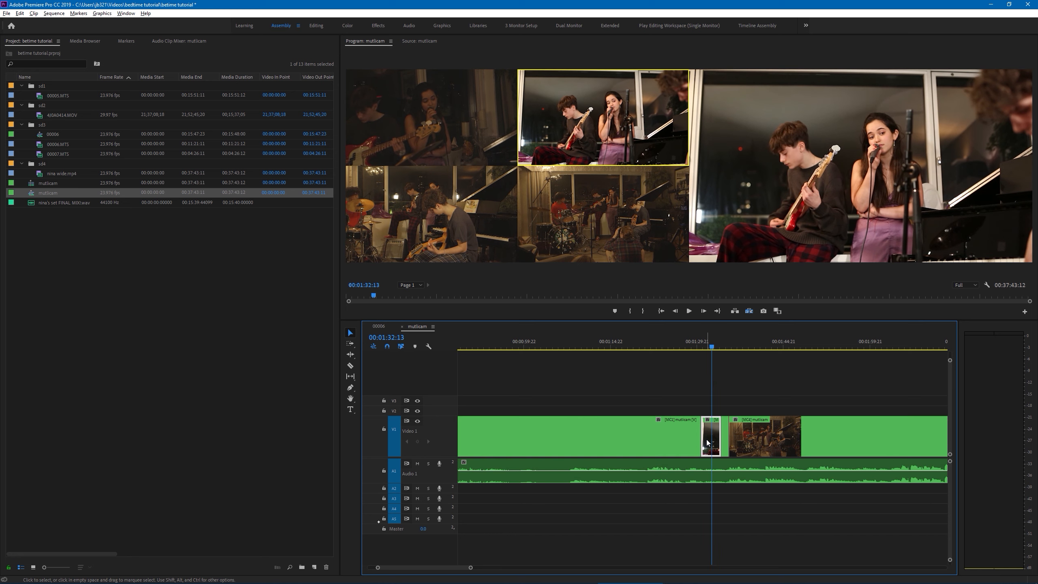
{"action": "left_click", "coordinate": [499, 203]}
{"action": "left_click", "coordinate": [523, 198]}
{"action": "left_click", "coordinate": [504, 180]}
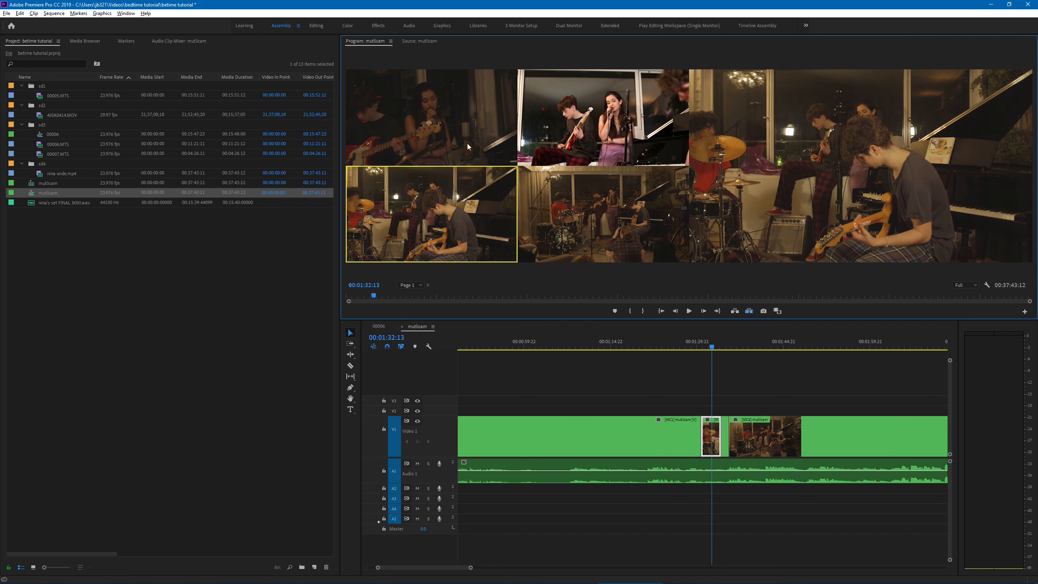
{"action": "left_click", "coordinate": [467, 143]}
{"action": "left_click", "coordinate": [557, 127]}
Play the sequence from 00:01:38:16 and record a live cut to camera 3 at about 00:01:41:18.
{"action": "left_click", "coordinate": [747, 344]}
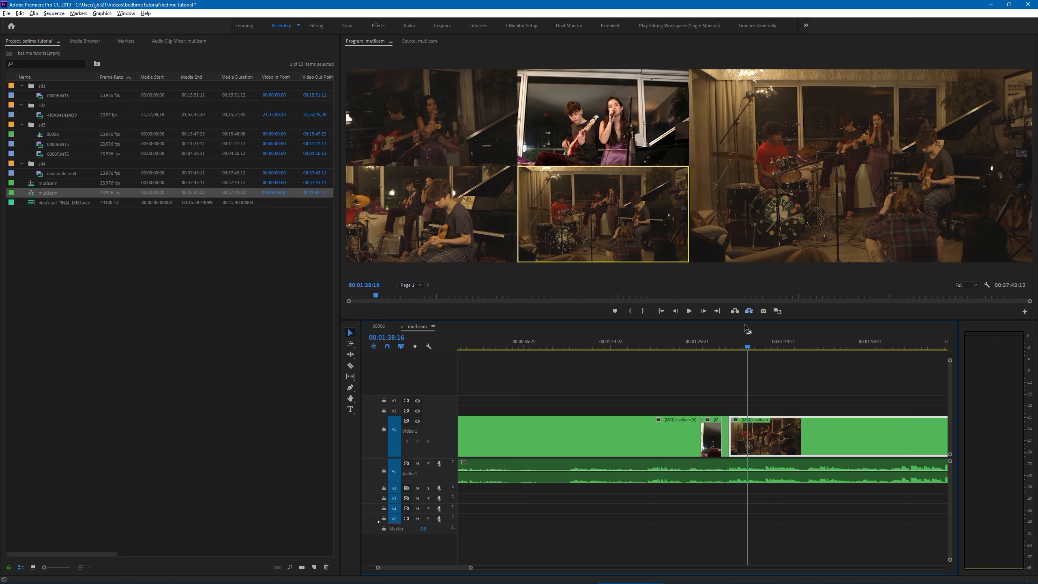
{"action": "key", "text": "space"}
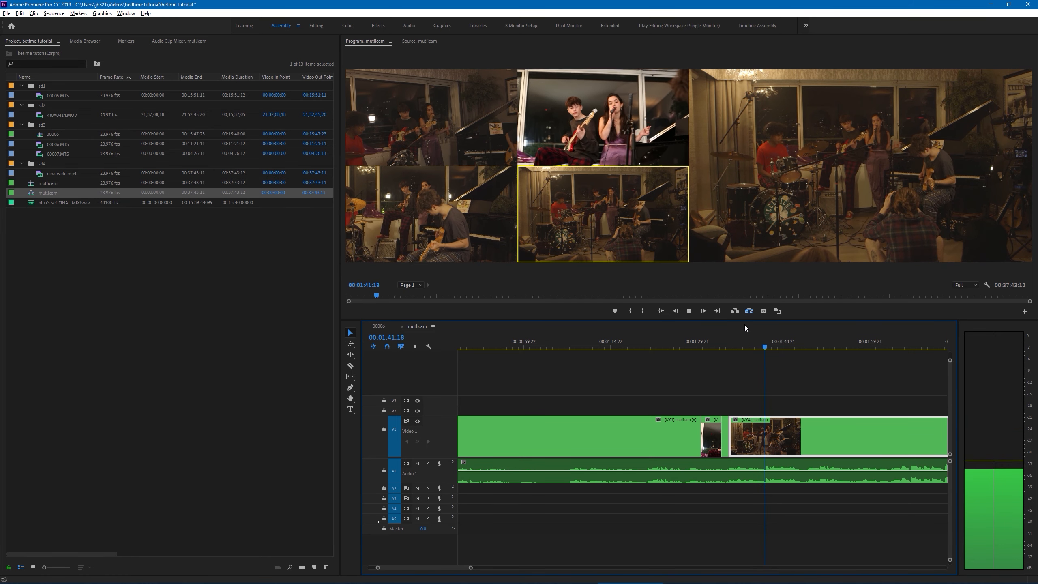
{"action": "key", "text": "3"}
{"action": "key", "text": "space"}
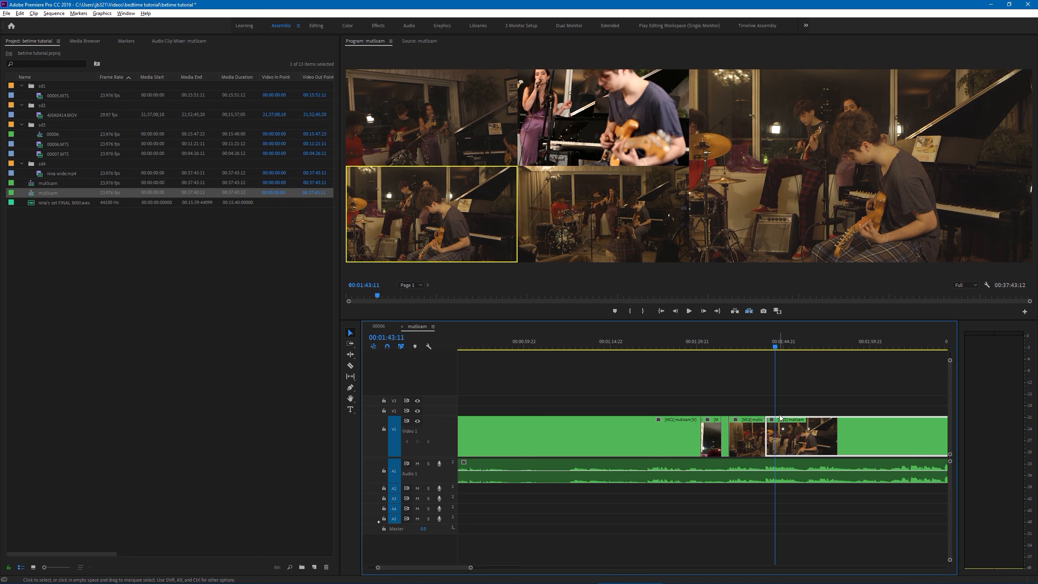
Place the playhead at 00:01:46:11 and switch the last clip on Video 1 to camera 2.
{"action": "left_click", "coordinate": [792, 347]}
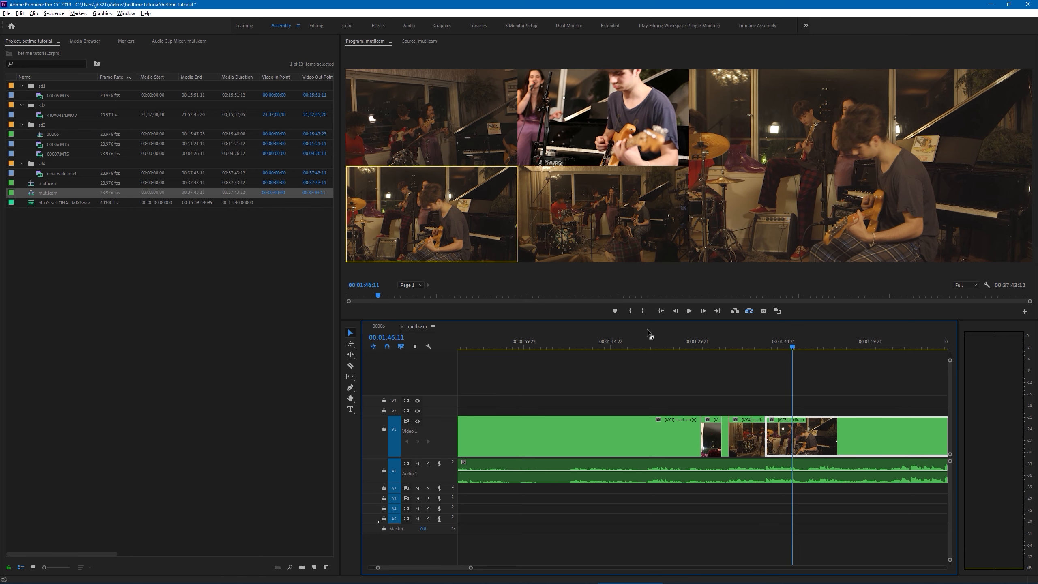
{"action": "key", "text": "2"}
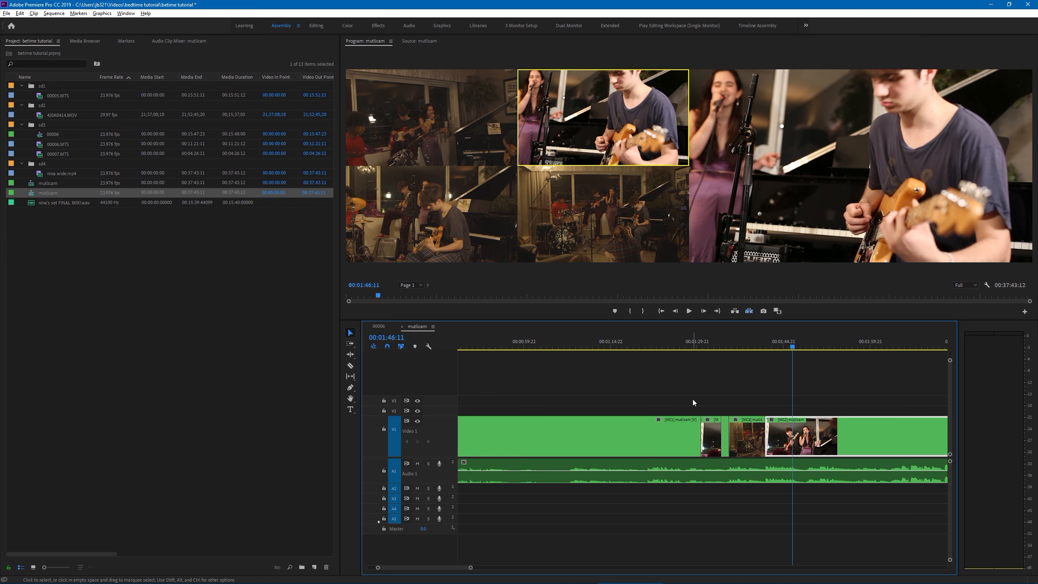
{"action": "left_click_drag", "start_coordinate": [470, 567], "coordinate": [535, 556]}
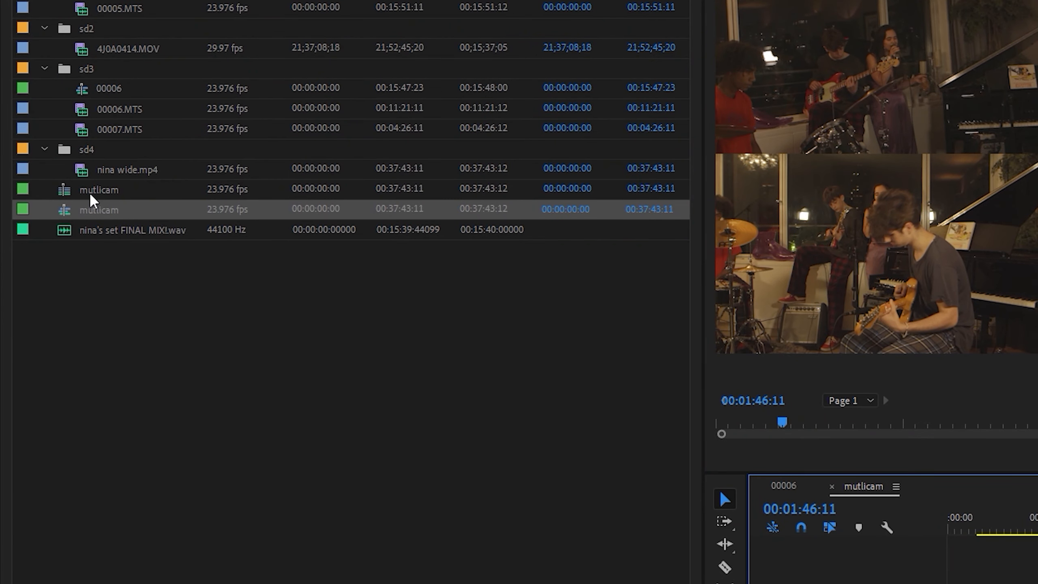
Open the original mutlicam sequence, which holds the synced source clips, in the timeline.
{"action": "left_click", "coordinate": [88, 192]}
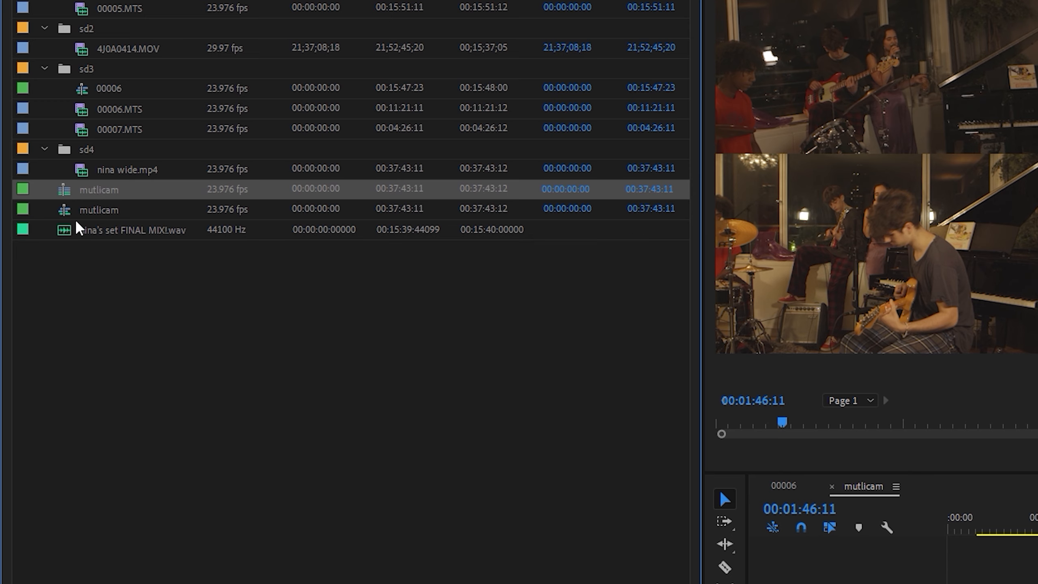
{"action": "left_click", "coordinate": [90, 211]}
{"action": "left_click", "coordinate": [93, 195]}
{"action": "right_click", "coordinate": [85, 196]}
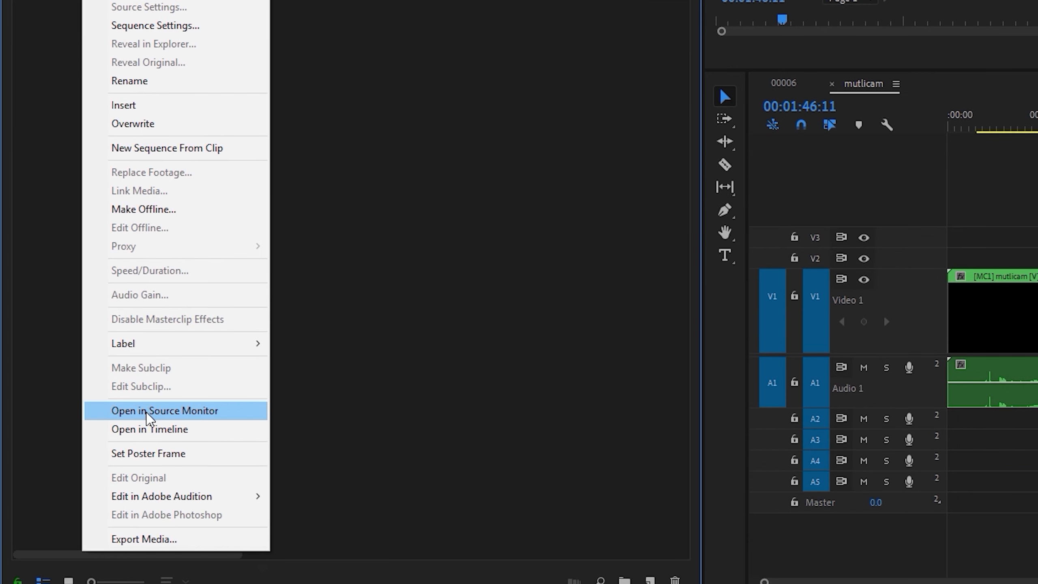
{"action": "left_click", "coordinate": [155, 429]}
Examine the stacked camera clips nina wide.mp4, 4J0A0414.MOV and 00005.MTS with the playhead at 00:03:21:03.
{"action": "left_click", "coordinate": [921, 247]}
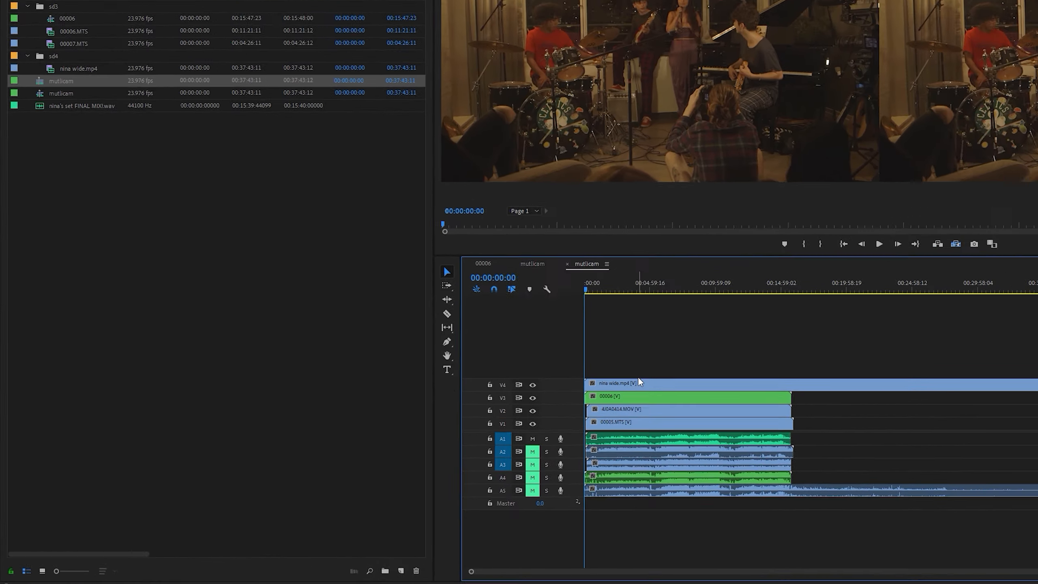
{"action": "left_click", "coordinate": [893, 335]}
{"action": "left_click", "coordinate": [883, 183]}
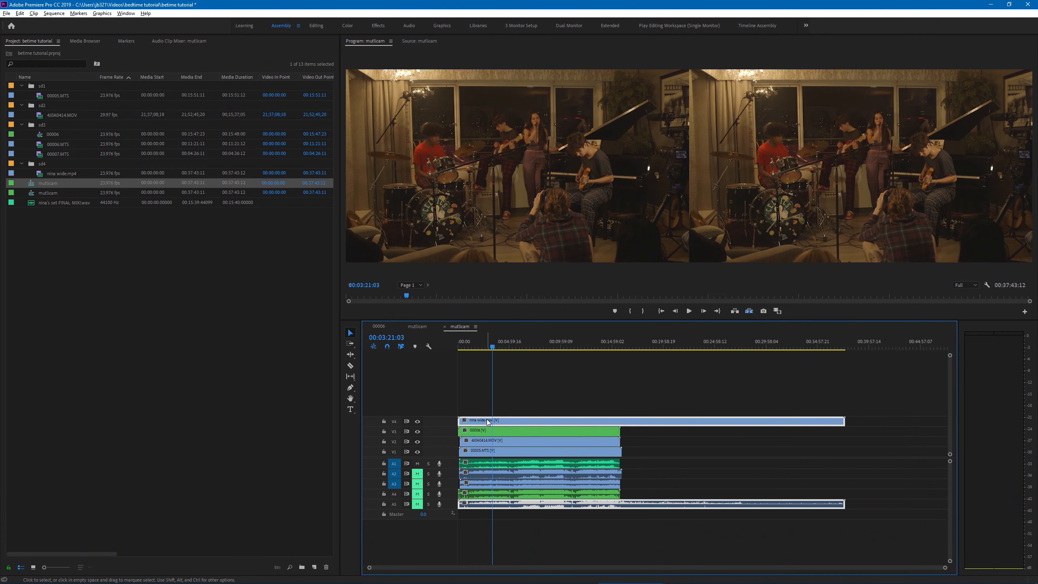
{"action": "left_click", "coordinate": [488, 442]}
{"action": "left_click", "coordinate": [485, 454]}
{"action": "left_click", "coordinate": [503, 393]}
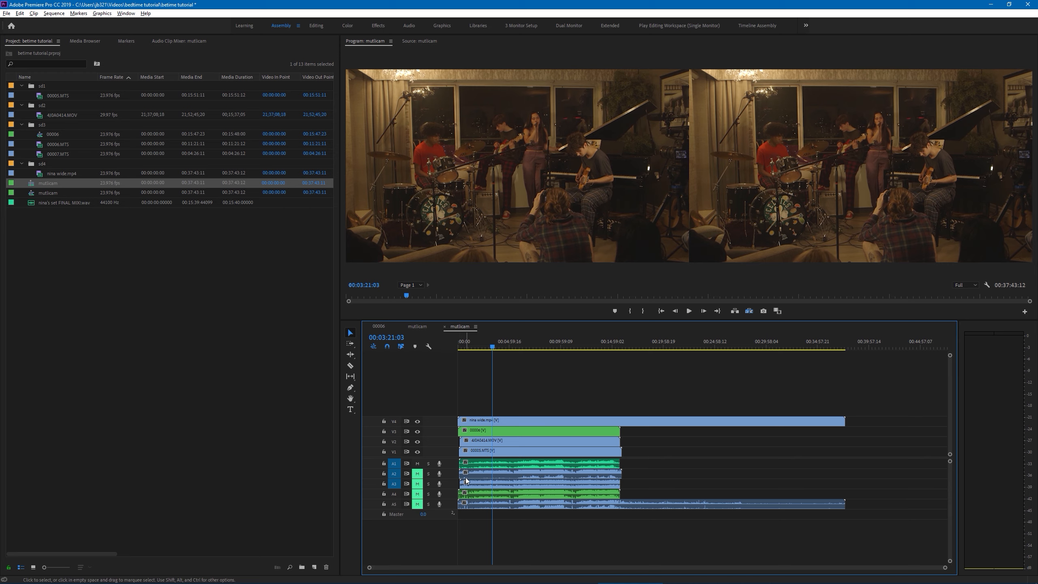
Return to the mutlicam sequence with the camera cuts and place the playhead at 00:01:10:05.
{"action": "left_click", "coordinate": [421, 327]}
{"action": "left_click", "coordinate": [578, 344]}
{"action": "left_click", "coordinate": [577, 346]}
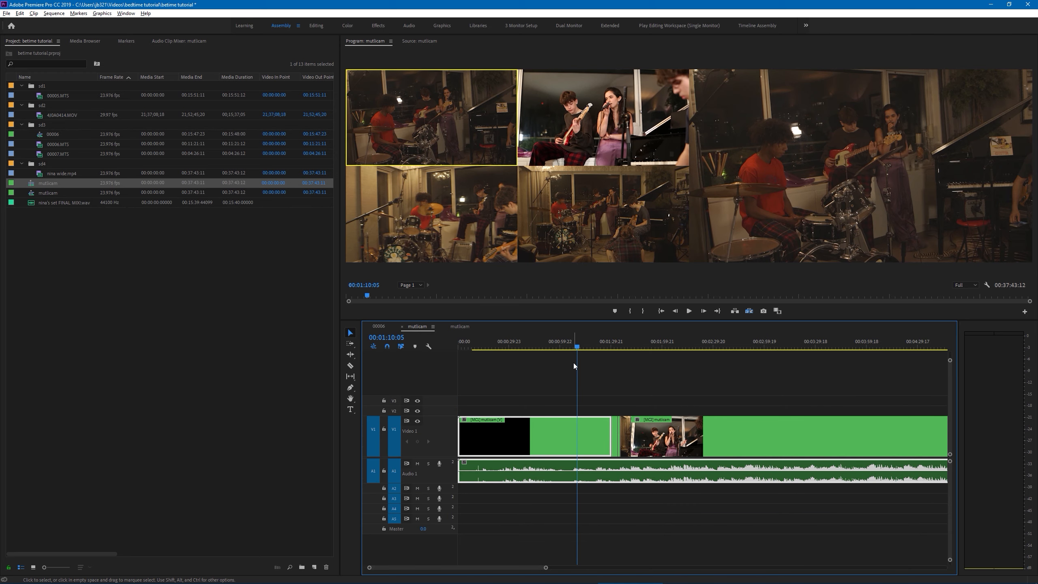